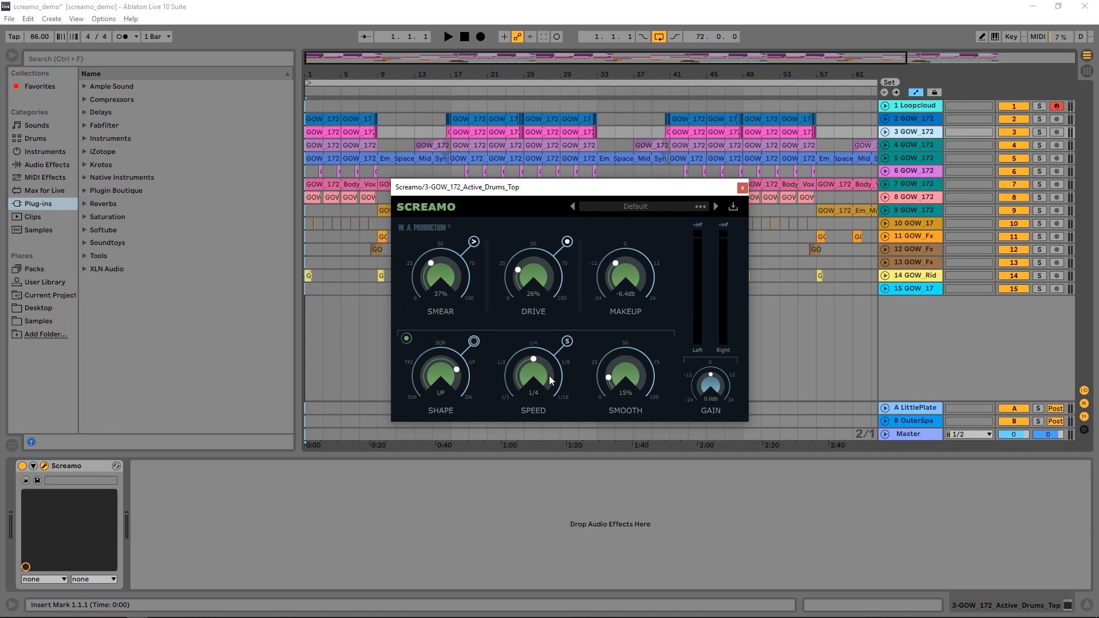
Step: Play the full arrangement from the start and stop playback
key(space)
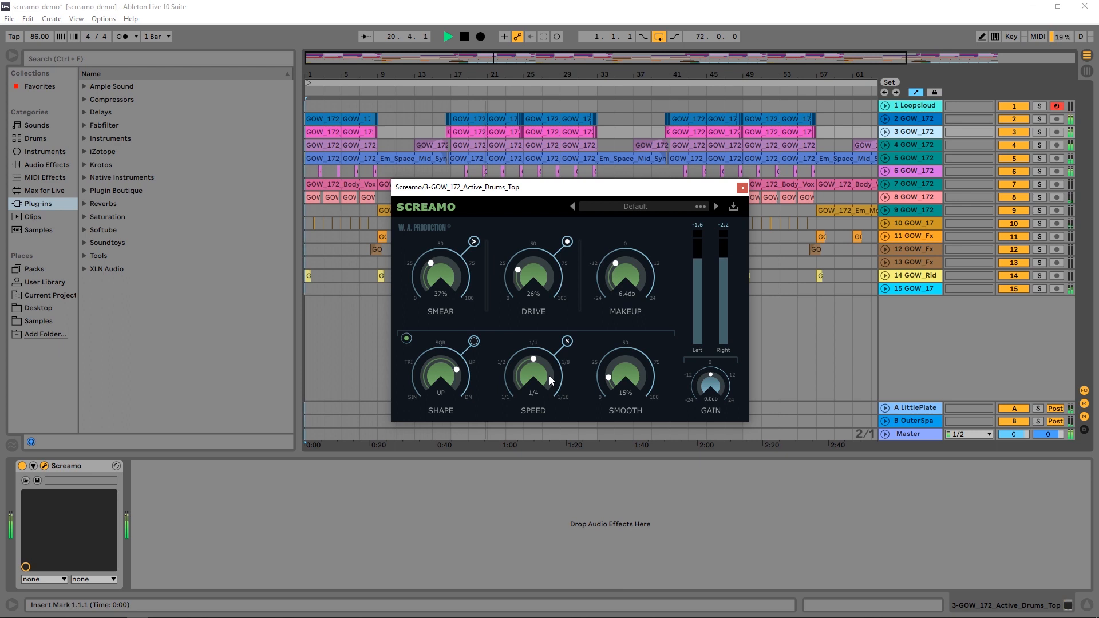
key(space)
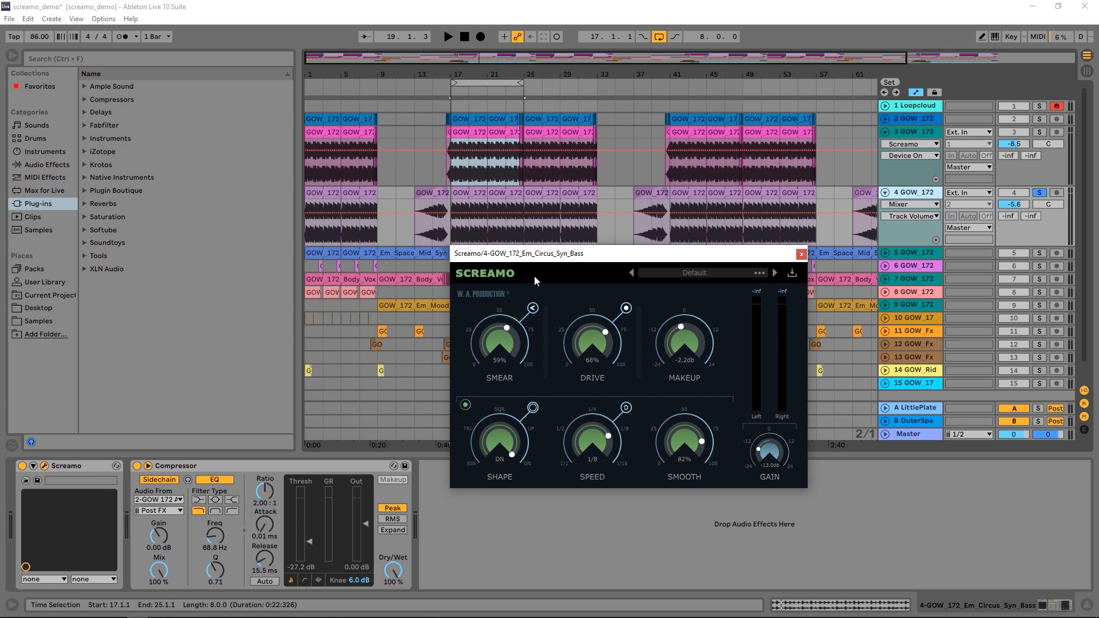
Step: Audition the soloed Em_Circus_Syn_Bass loop with Screamo active and with Screamo bypassed for comparison
key(space)
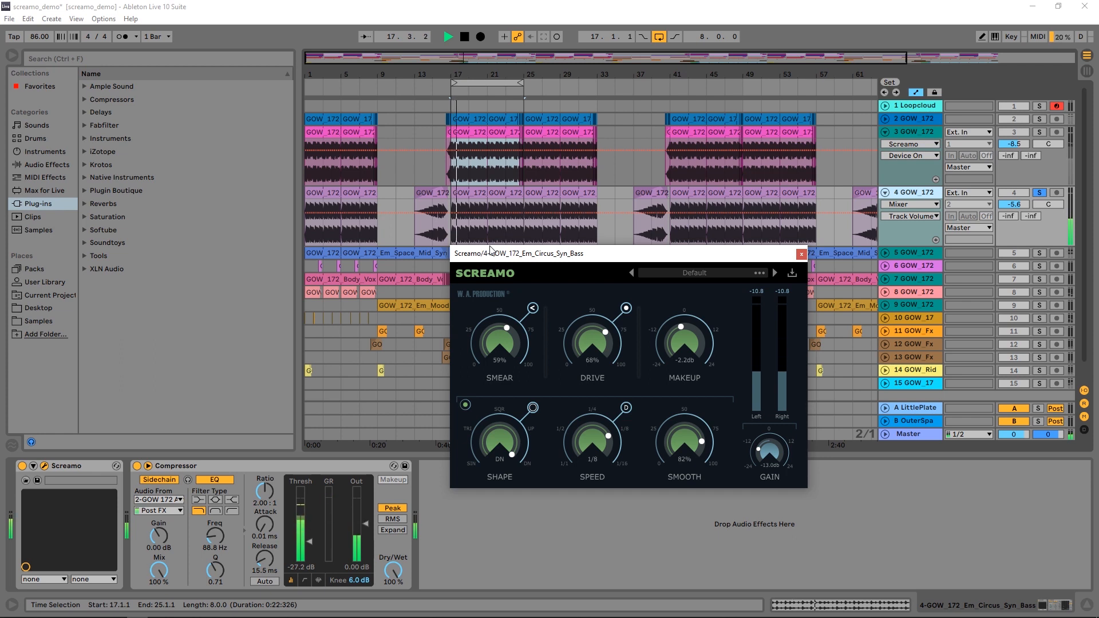
key(space)
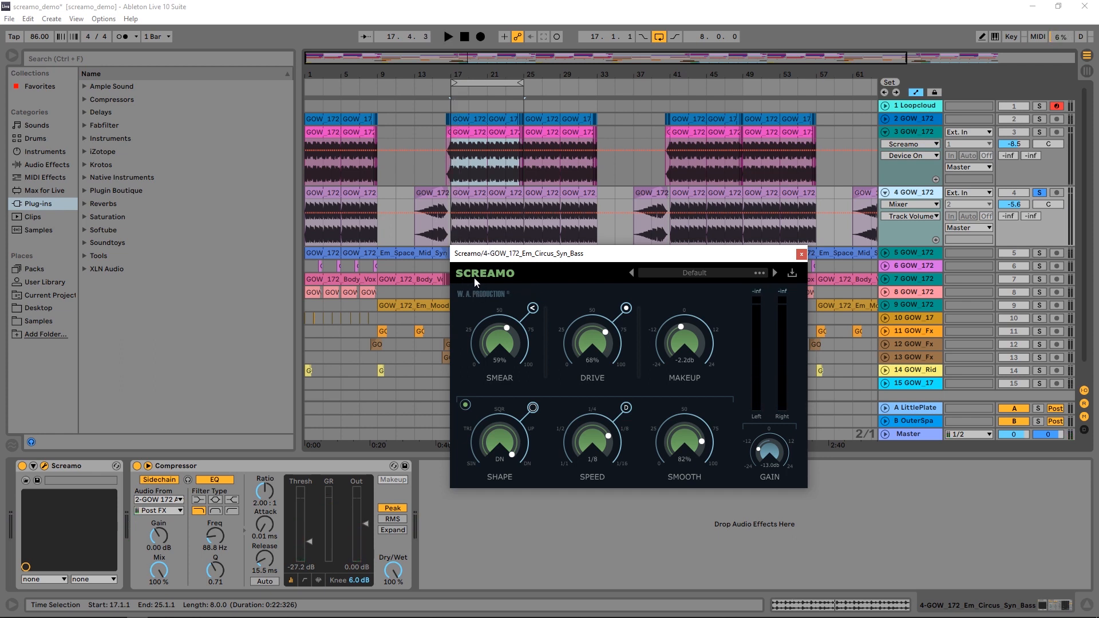
click(475, 275)
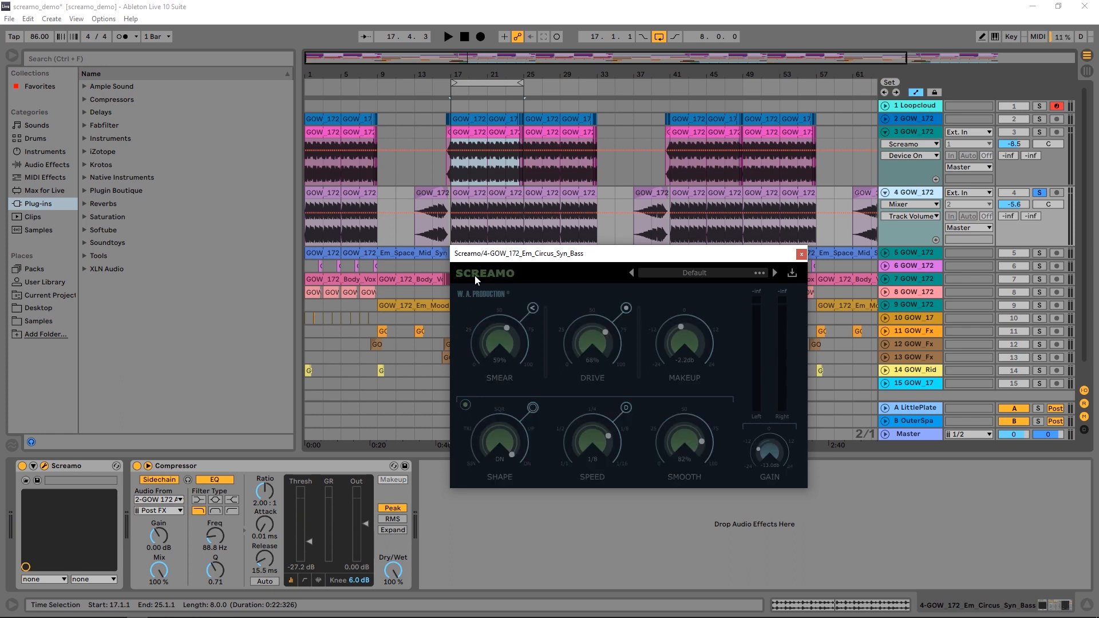
key(space)
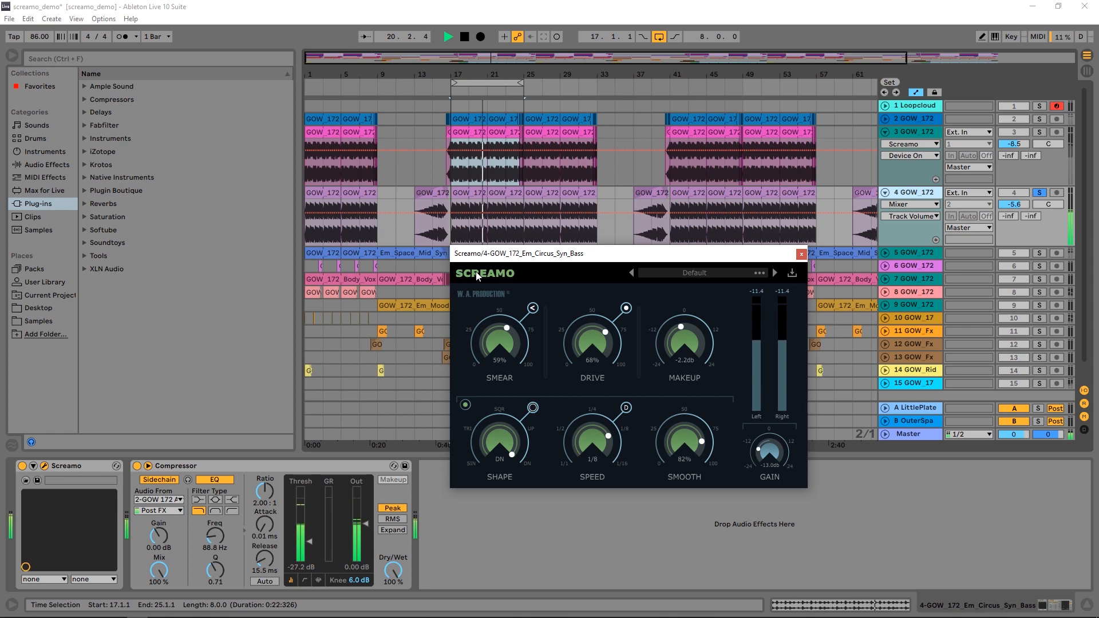
key(space)
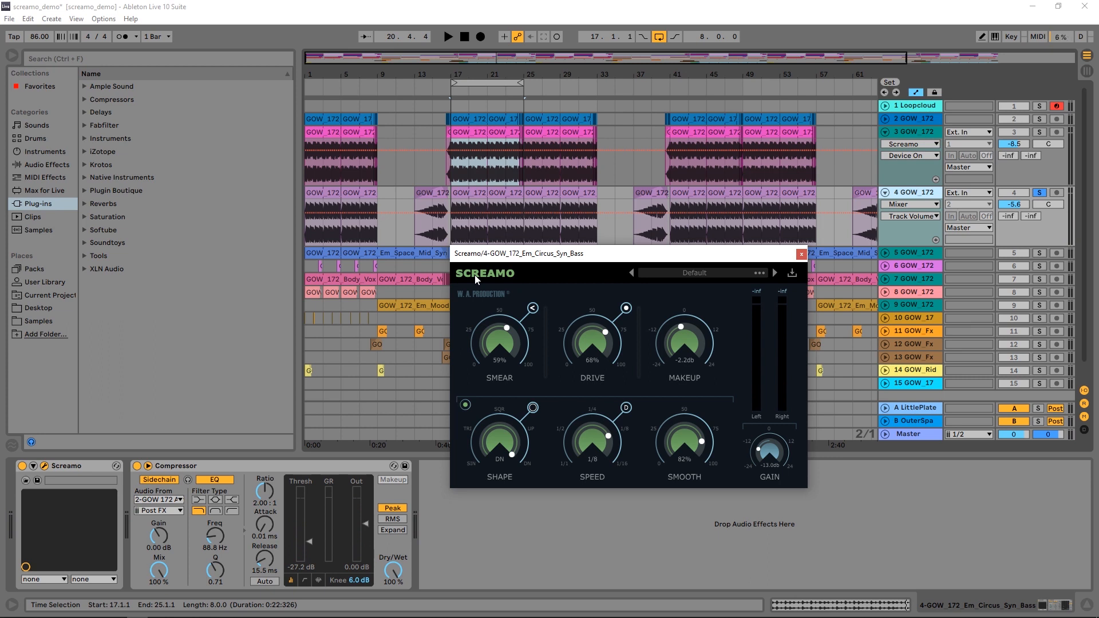
Step: Select tracks 3, 4, 5 and 9 in turn to inspect their effect chains
click(909, 135)
click(913, 194)
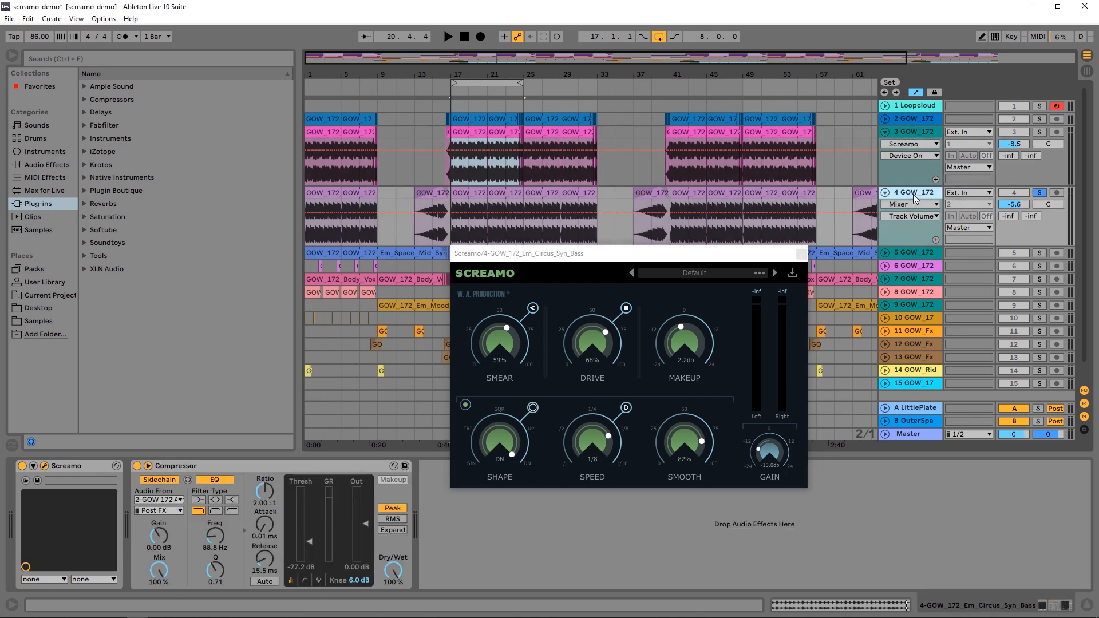
click(908, 257)
click(914, 307)
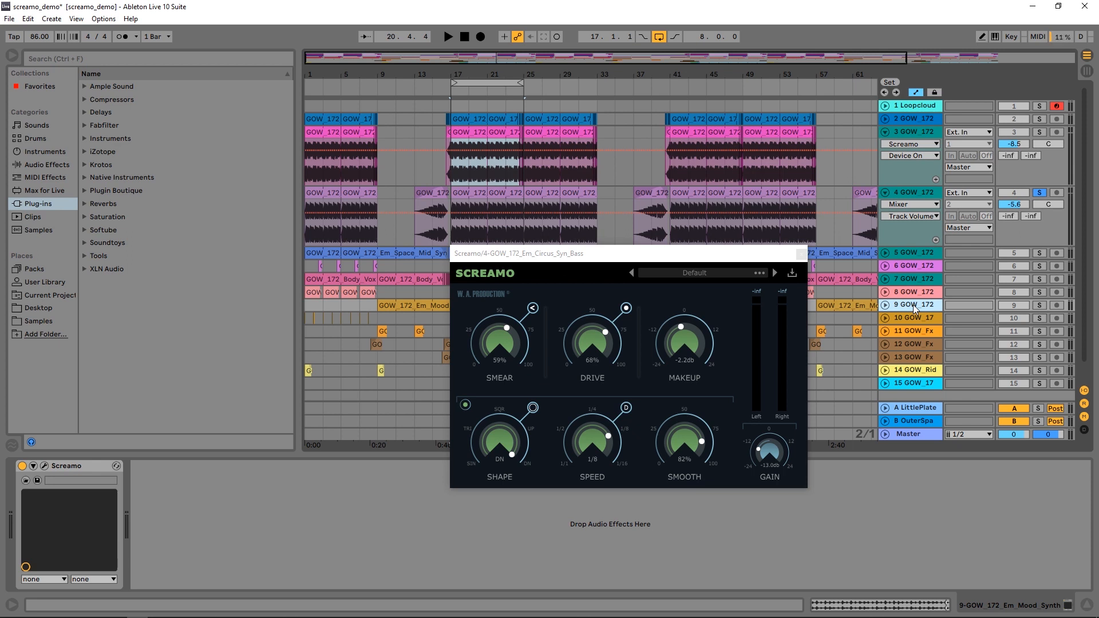
Step: Solo the Active_Drums_Top track, audition its loop and open its Screamo window beside the bass track's plug-in window
click(913, 136)
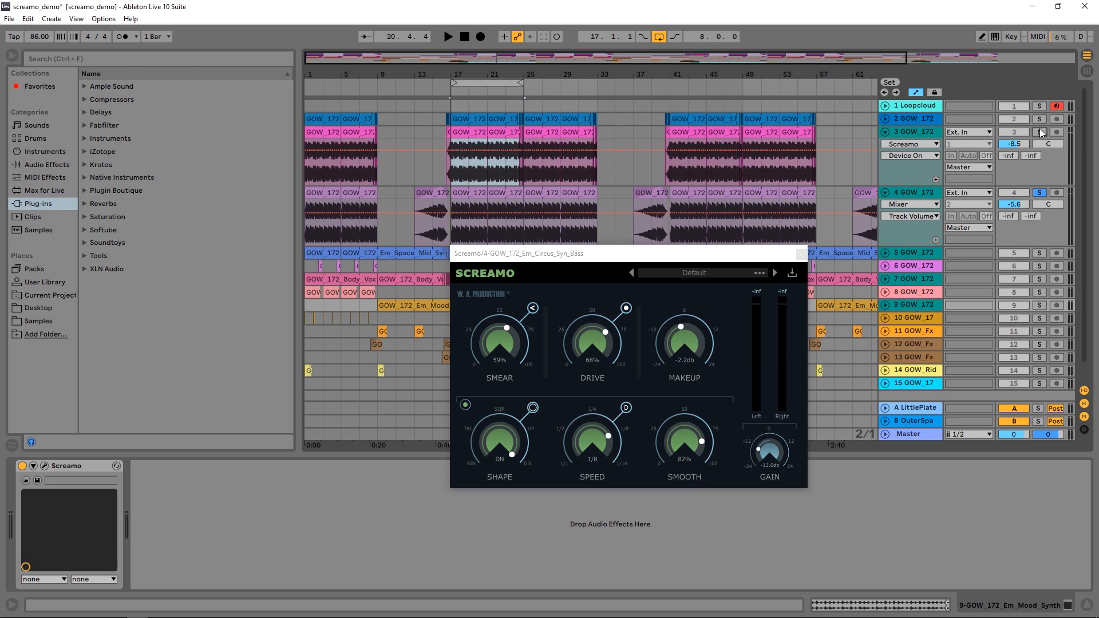
click(901, 137)
key(space)
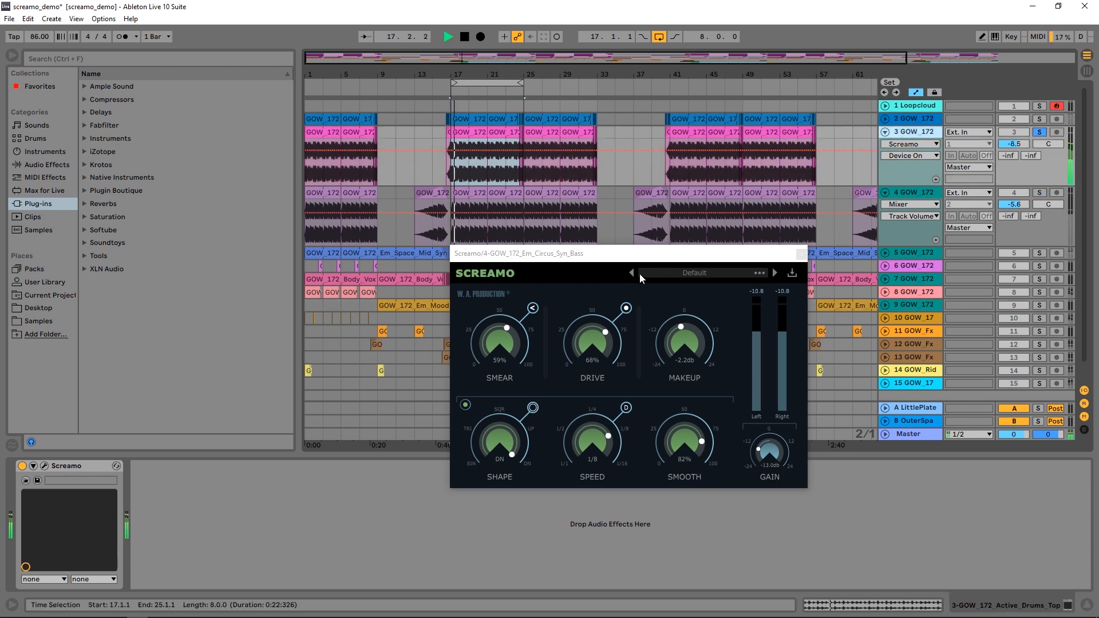
click(44, 465)
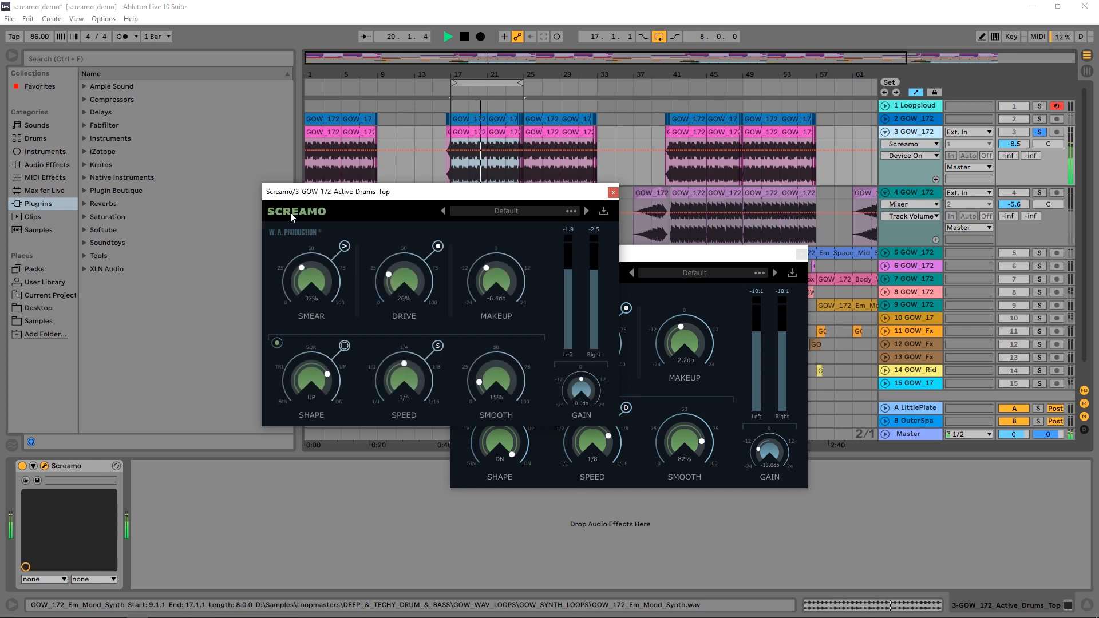
key(space)
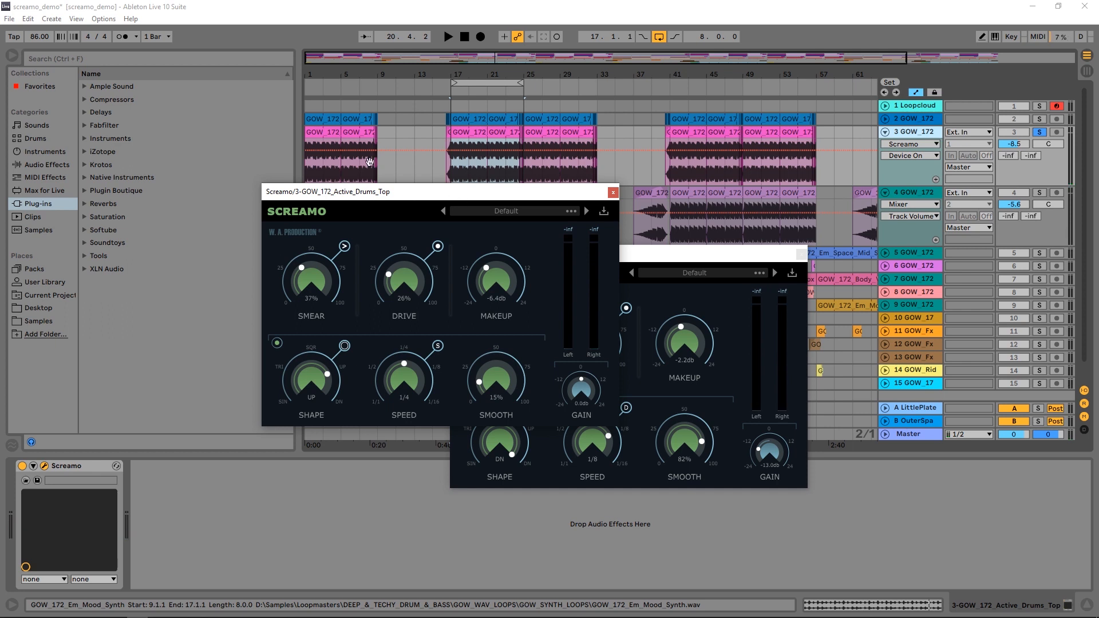
drag(435, 194, 281, 128)
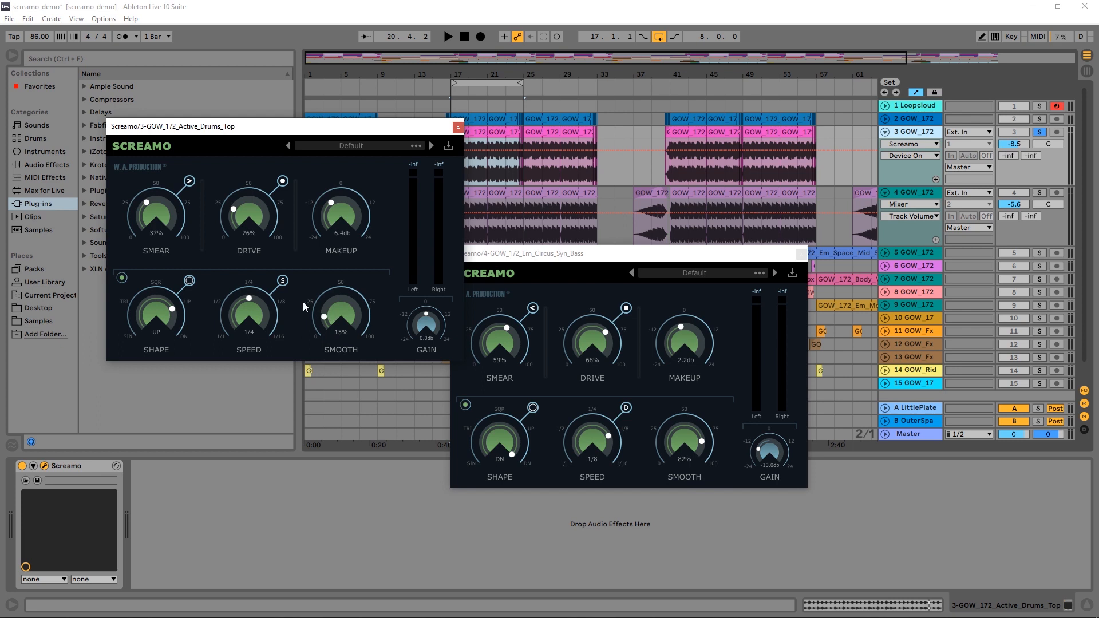
Step: Switch the drum track's Screamo to the upward-arrow Smear mode, and set Drive to 65% and Smear to 75%
click(188, 182)
click(189, 183)
key(space)
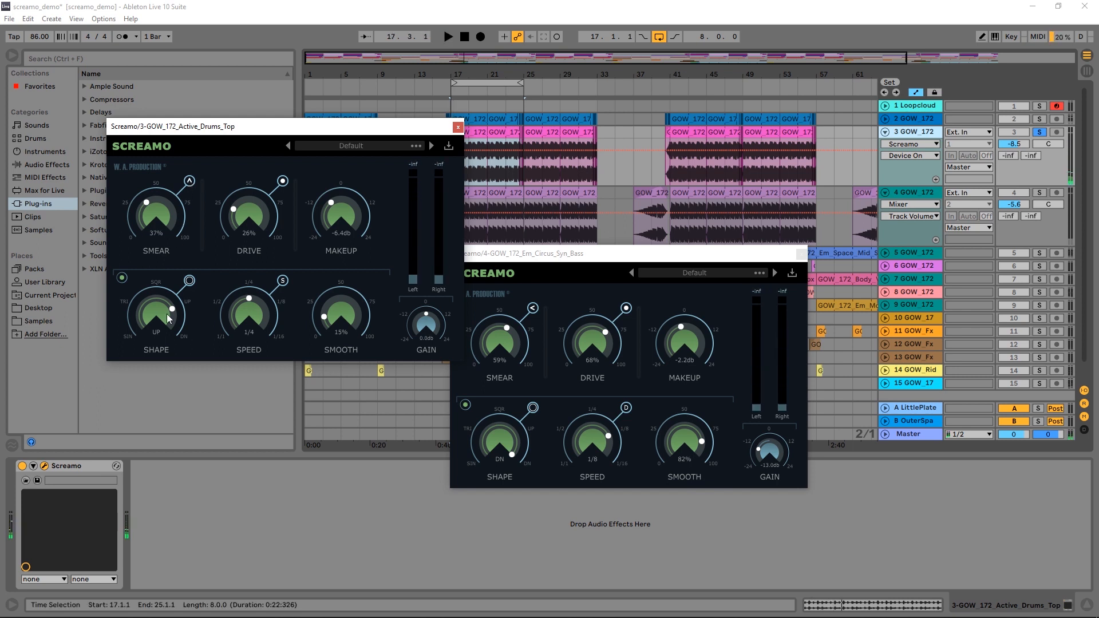
drag(234, 241, 225, 189)
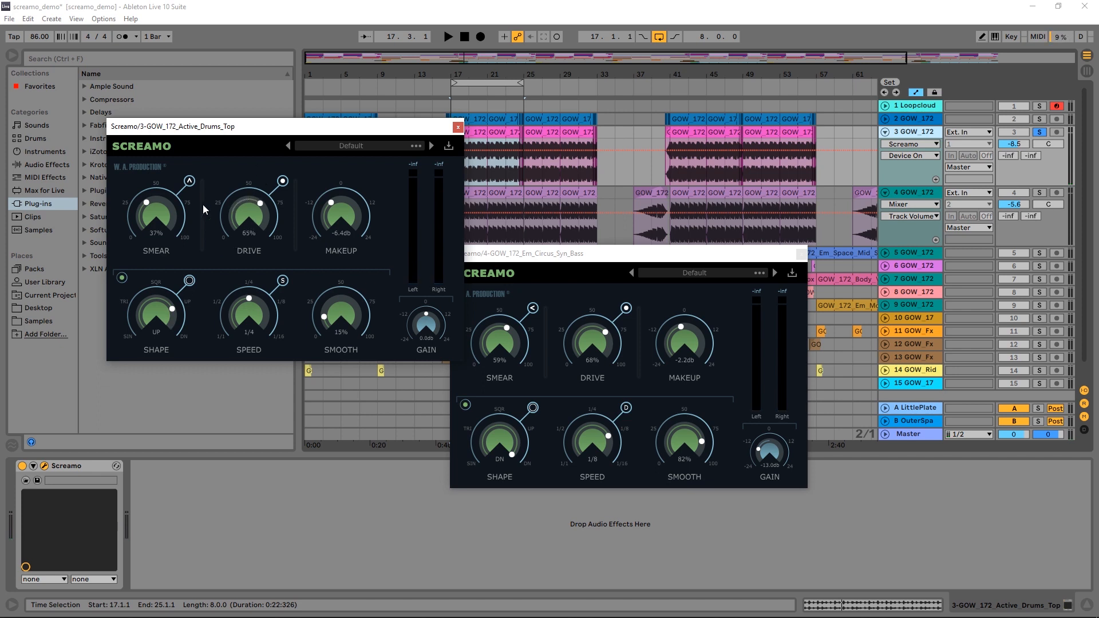
drag(158, 197, 155, 167)
Step: Cycle through the Smear modes while the drum loop plays, ending on the upward-arrow mode
key(space)
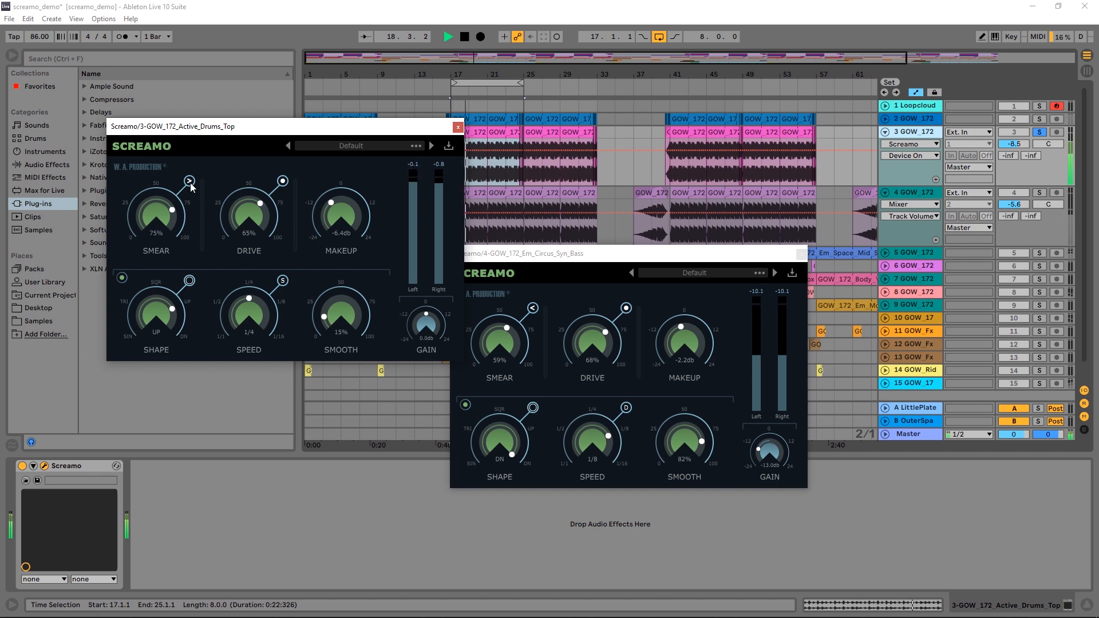
click(190, 183)
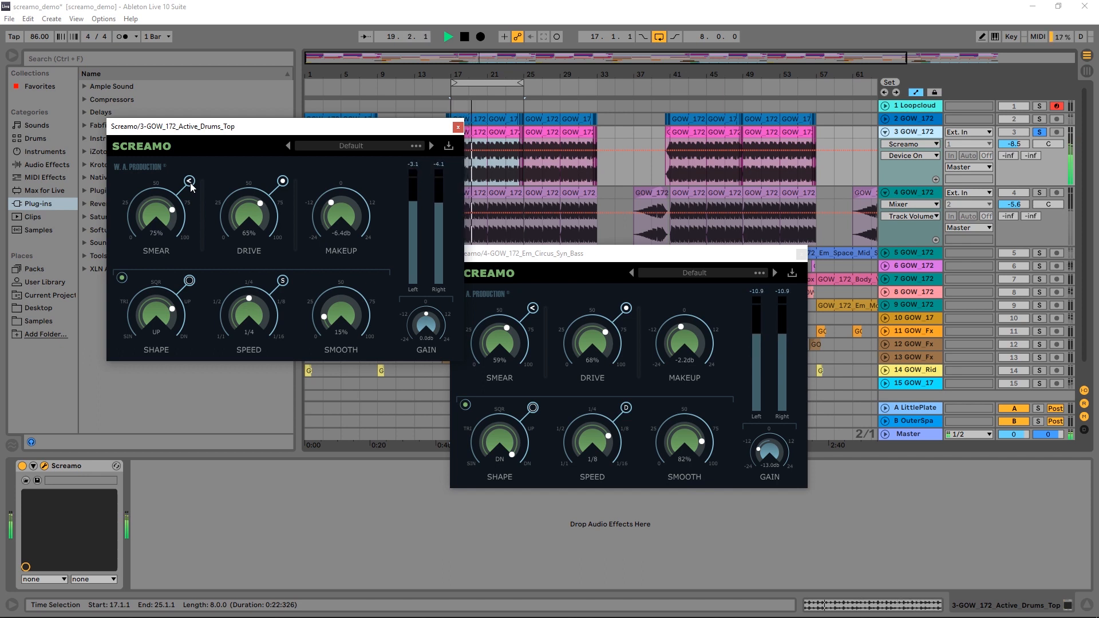
click(189, 182)
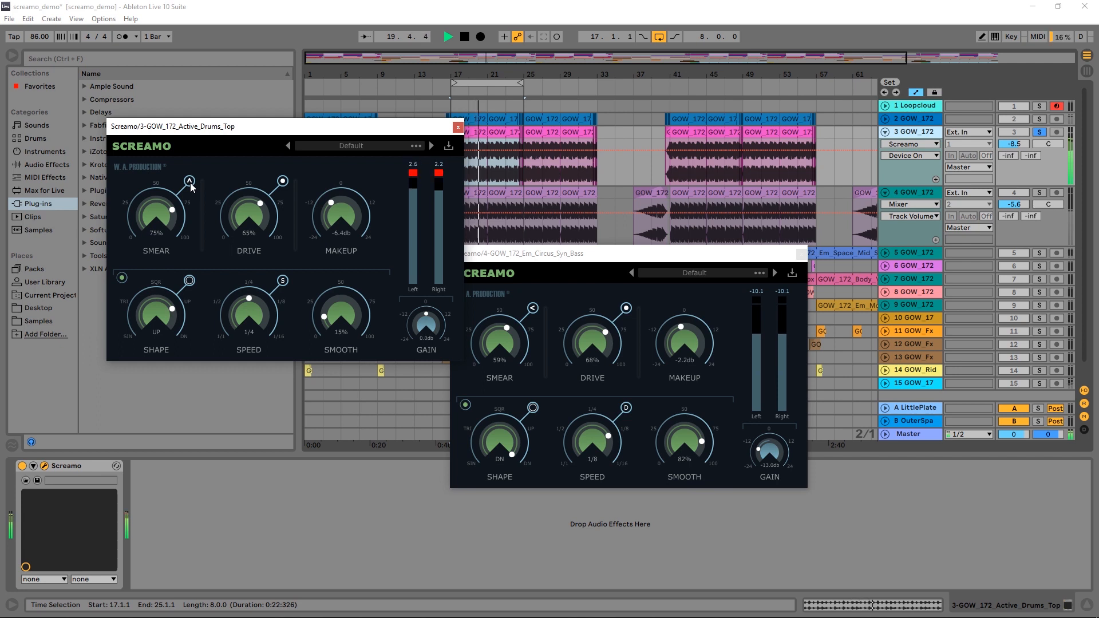
key(space)
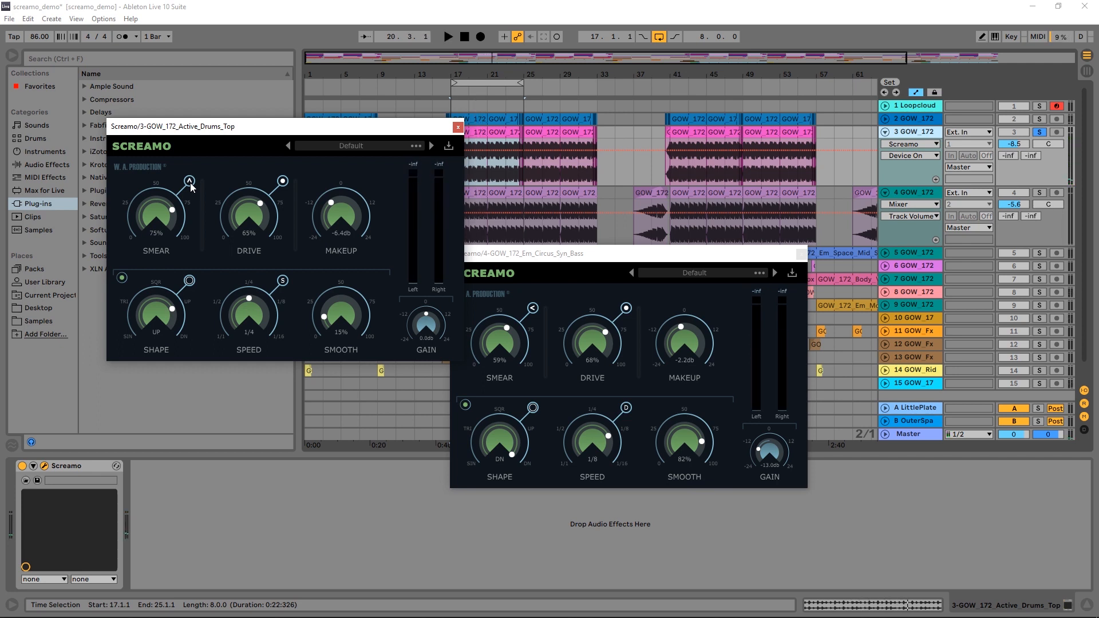
Step: Set Smear to 34% and Drive to 53%, try the Drive mode switch, and turn off the modulation section
drag(172, 208, 140, 277)
drag(248, 237, 263, 216)
click(283, 182)
click(283, 182)
click(122, 278)
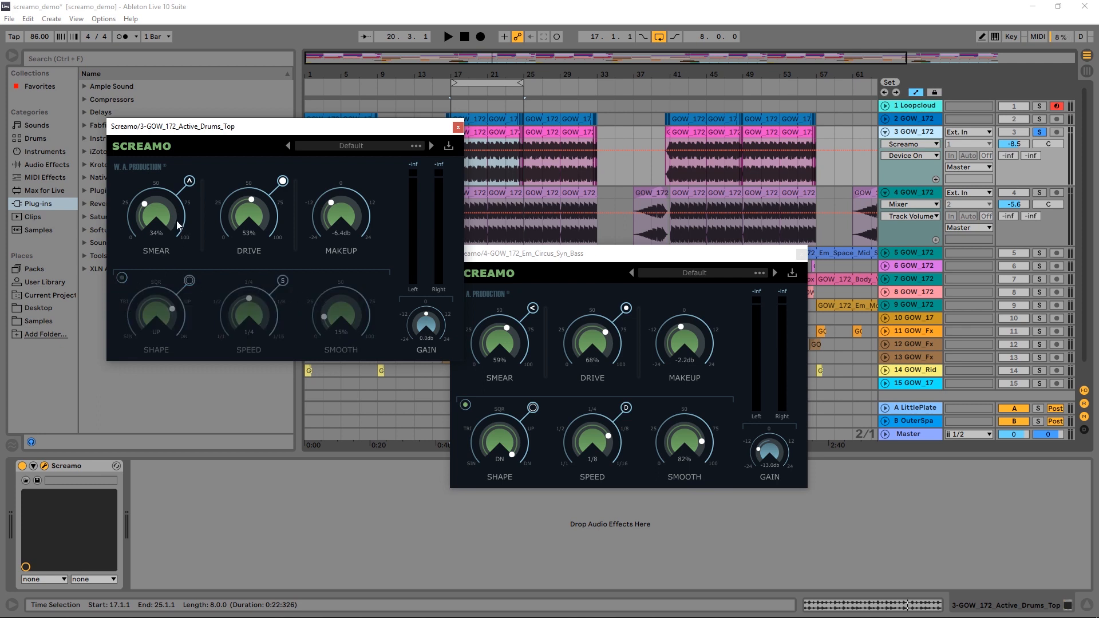
Step: Set Smear to 75% and Drive to 25% while auditioning the drum loop, and turn the modulation section back on
key(space)
mouse_move(177, 224)
mouse_down()
mouse_move(163, 201)
mouse_move(164, 140)
mouse_move(163, 153)
mouse_up()
drag(249, 212, 205, 241)
key(space)
click(122, 278)
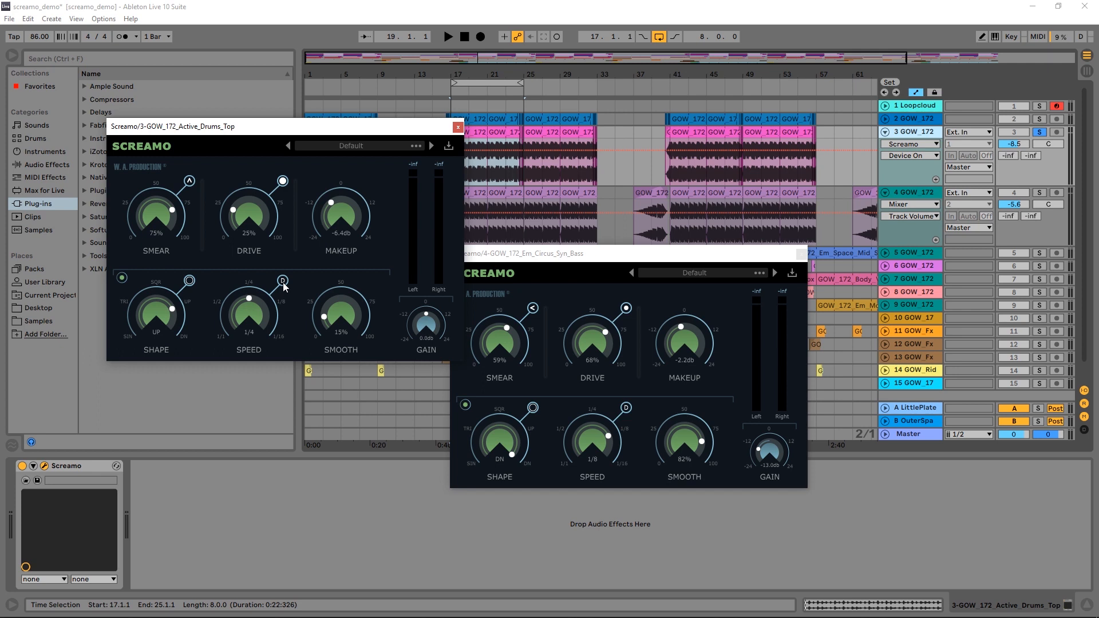
Step: Load the factory preset AyAyAy 2 into the drum track's Screamo
click(403, 147)
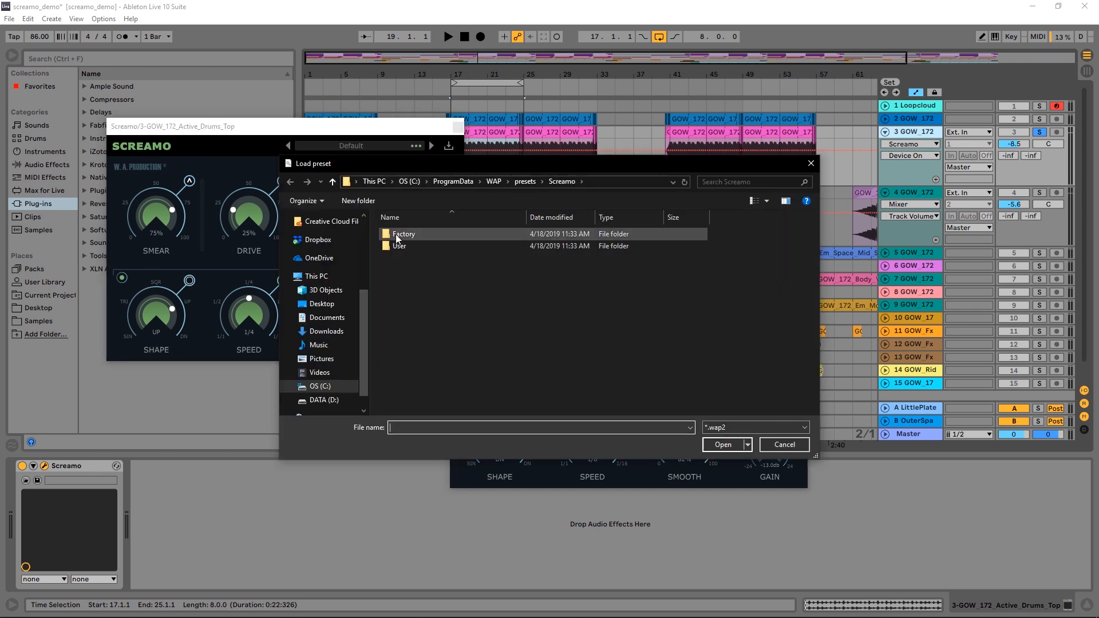
double_click(400, 229)
scroll(442, 334, down, 5)
scroll(447, 379, up, 3)
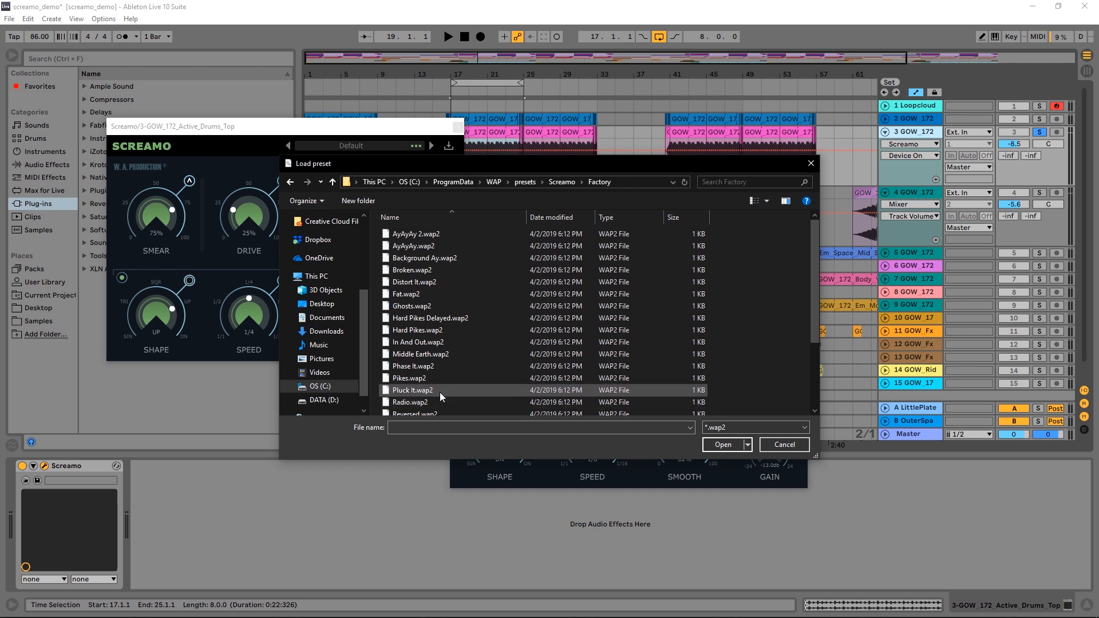
double_click(403, 236)
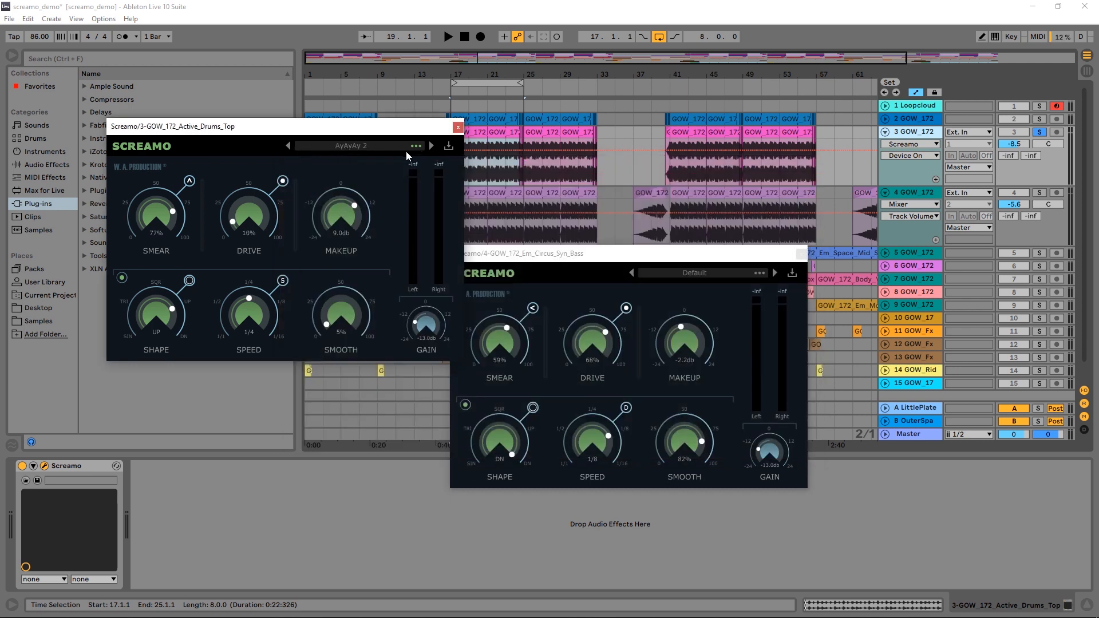
Step: Step forward through the presets to Hard Pikes Delayed, auditioning Broken, Fat and Ghosts on the drum loop along the way
click(432, 146)
click(431, 146)
click(431, 147)
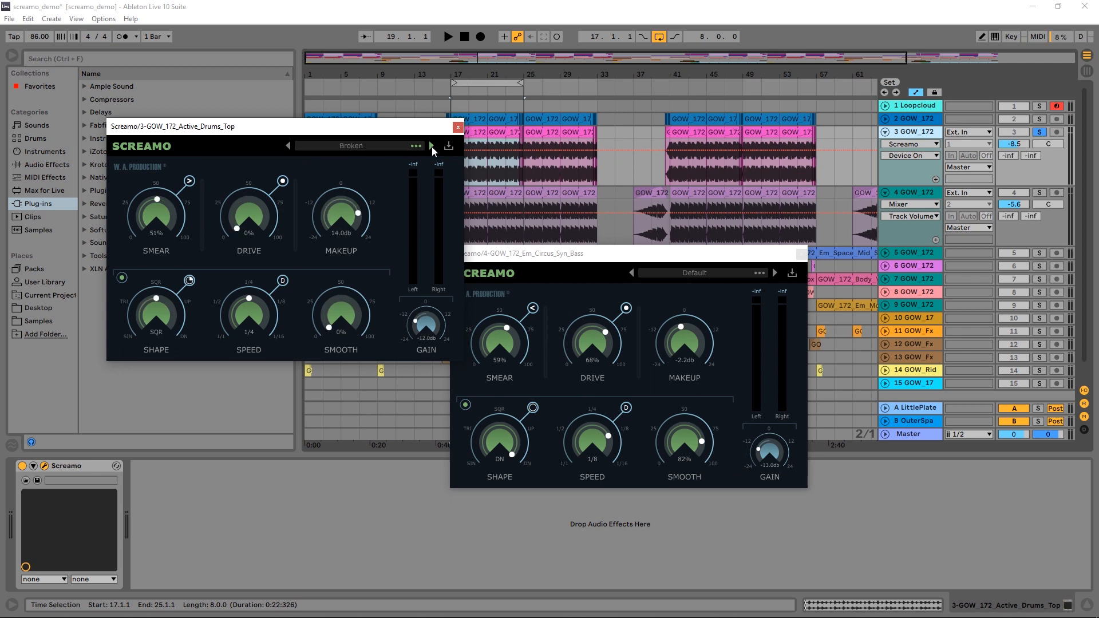
key(space)
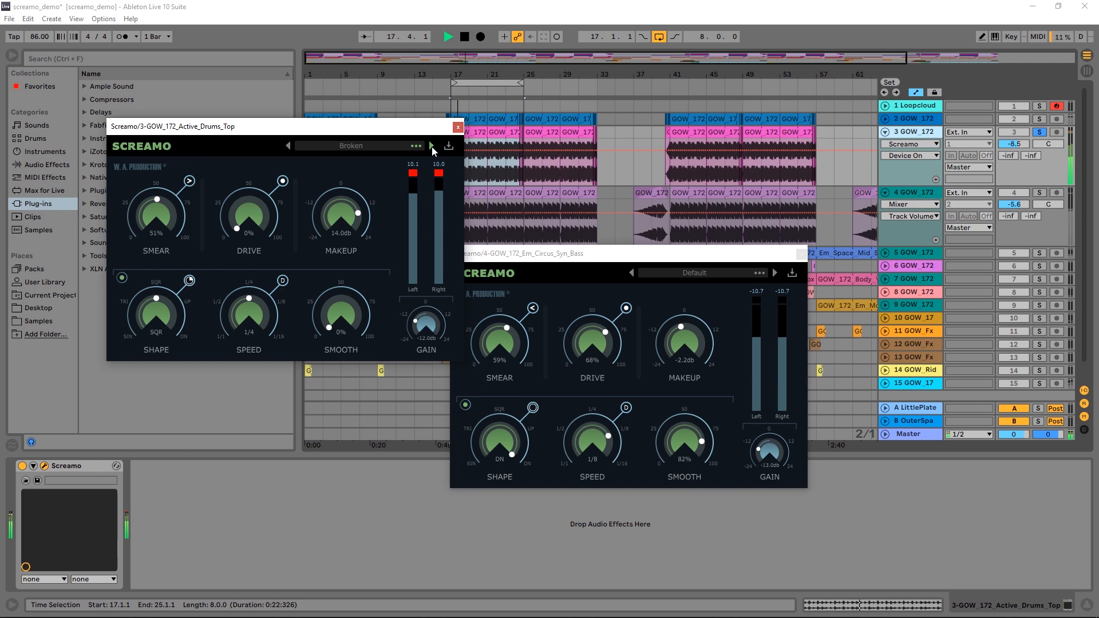
click(431, 146)
click(431, 146)
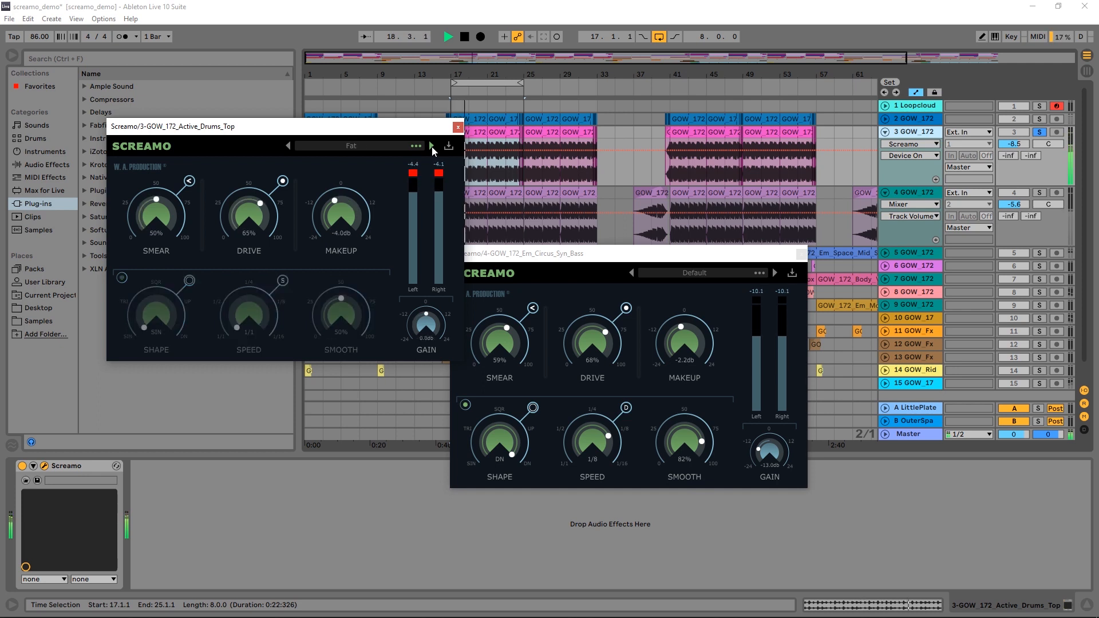
click(431, 146)
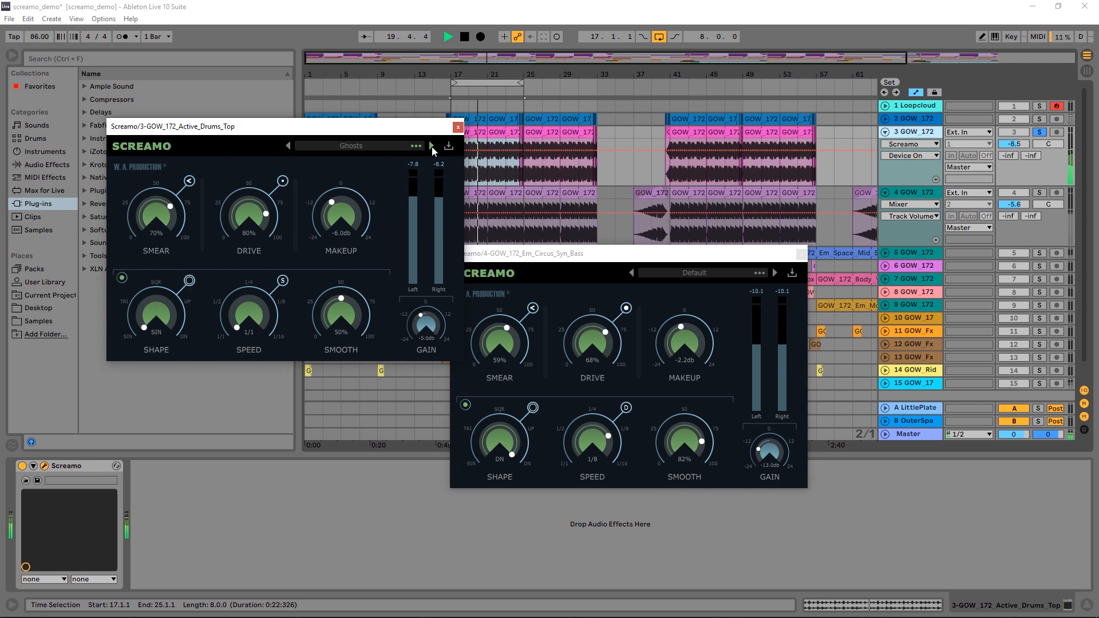
click(431, 146)
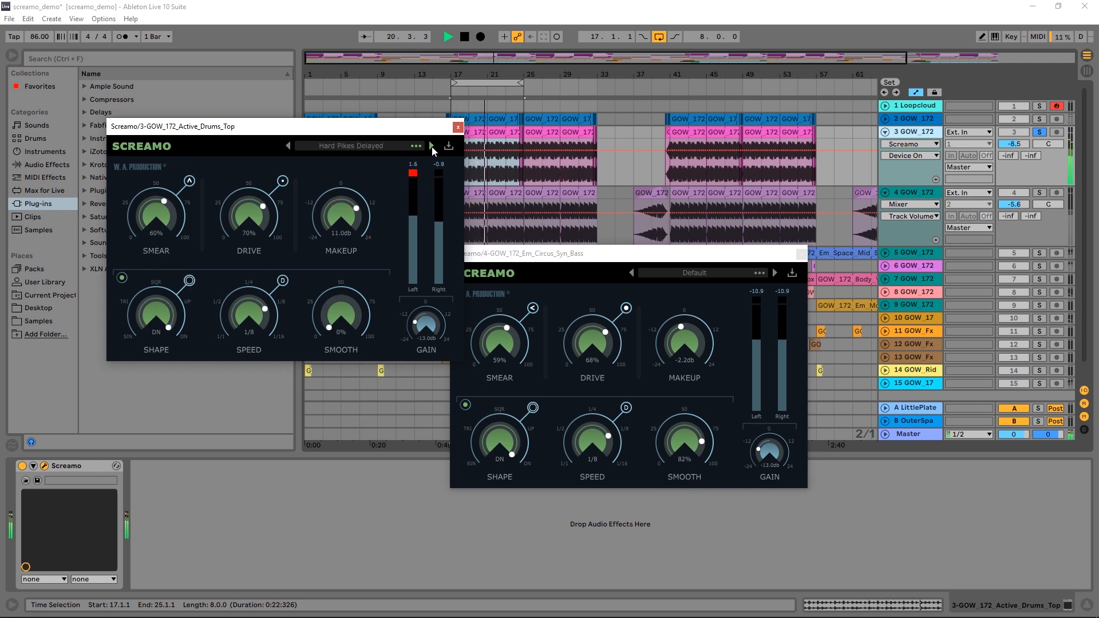
key(space)
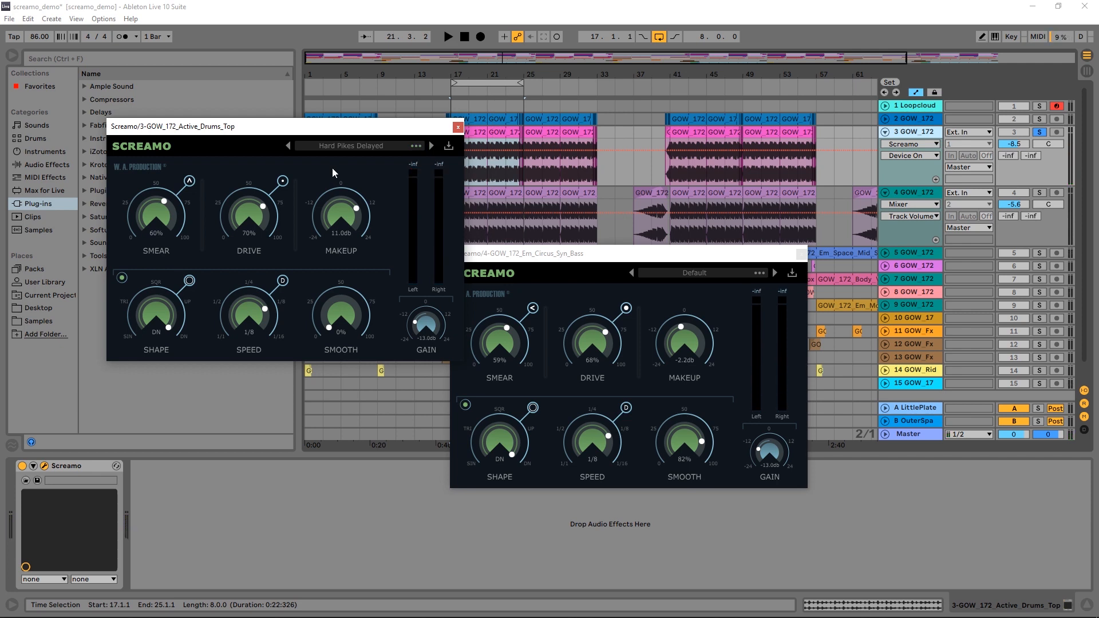
Step: Close both Screamo windows and open Screamo on the soloed Em_Space_Mid_Syn_Bass track, moving its window off the track's clips
click(457, 129)
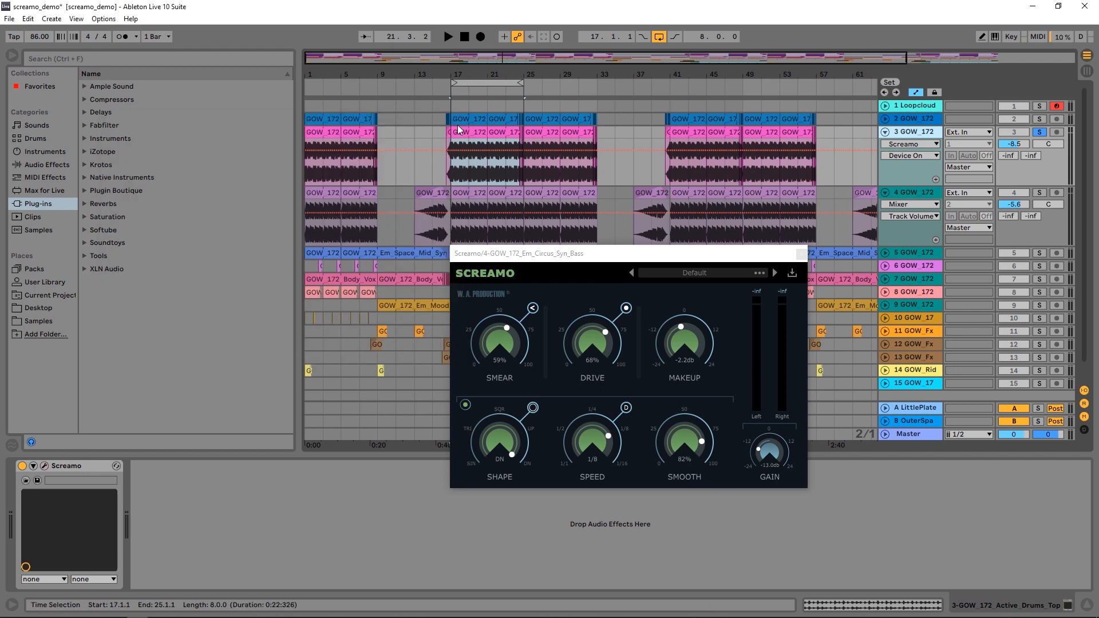
click(801, 254)
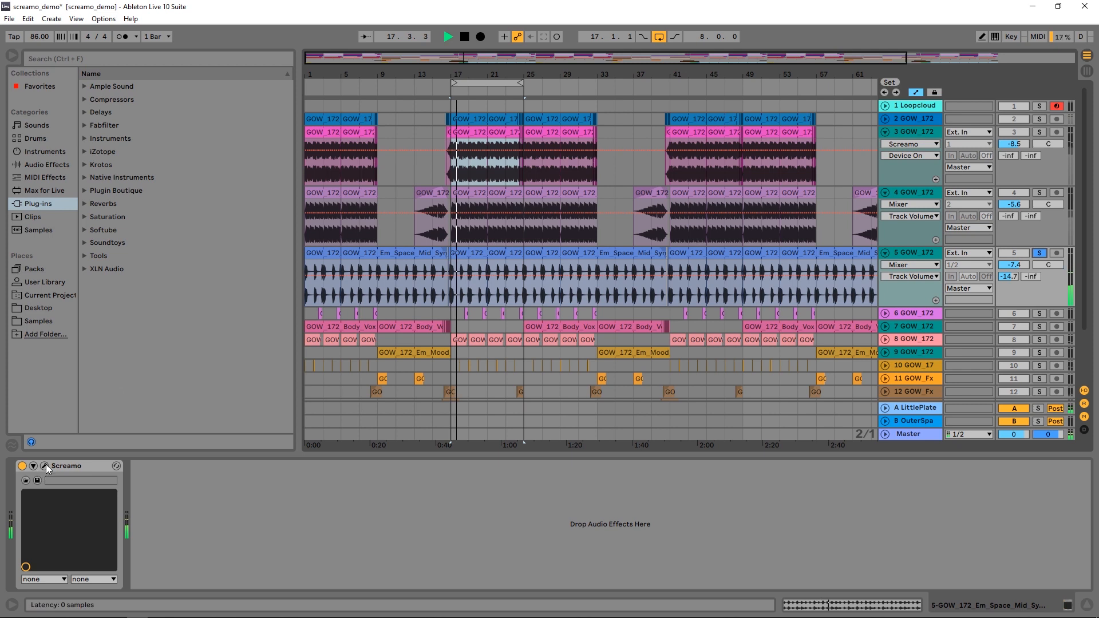
click(45, 466)
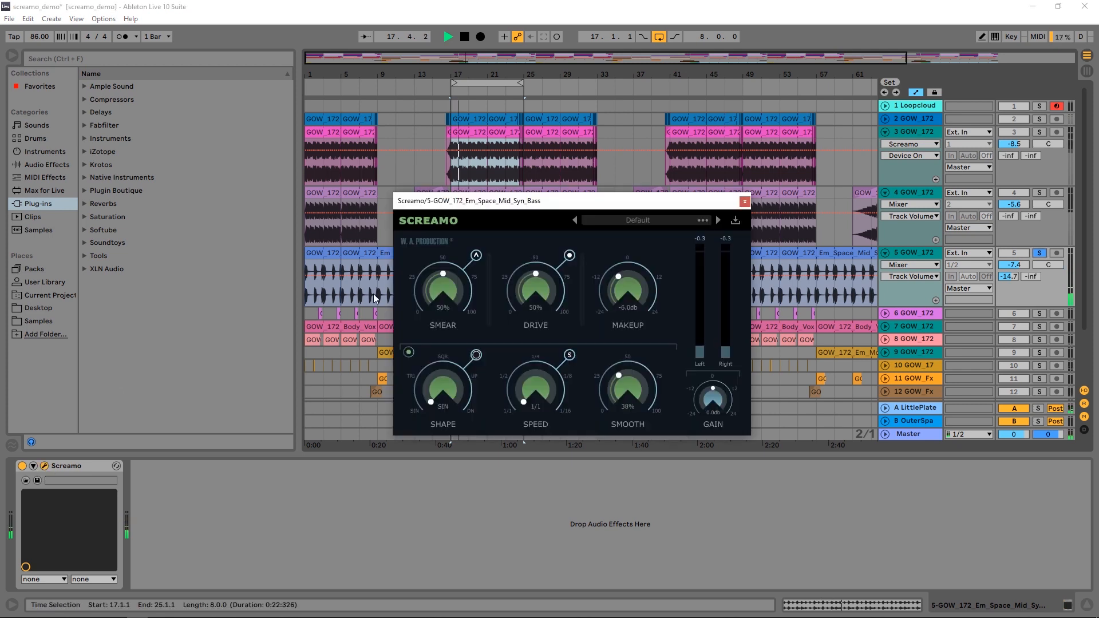
drag(513, 202, 672, 199)
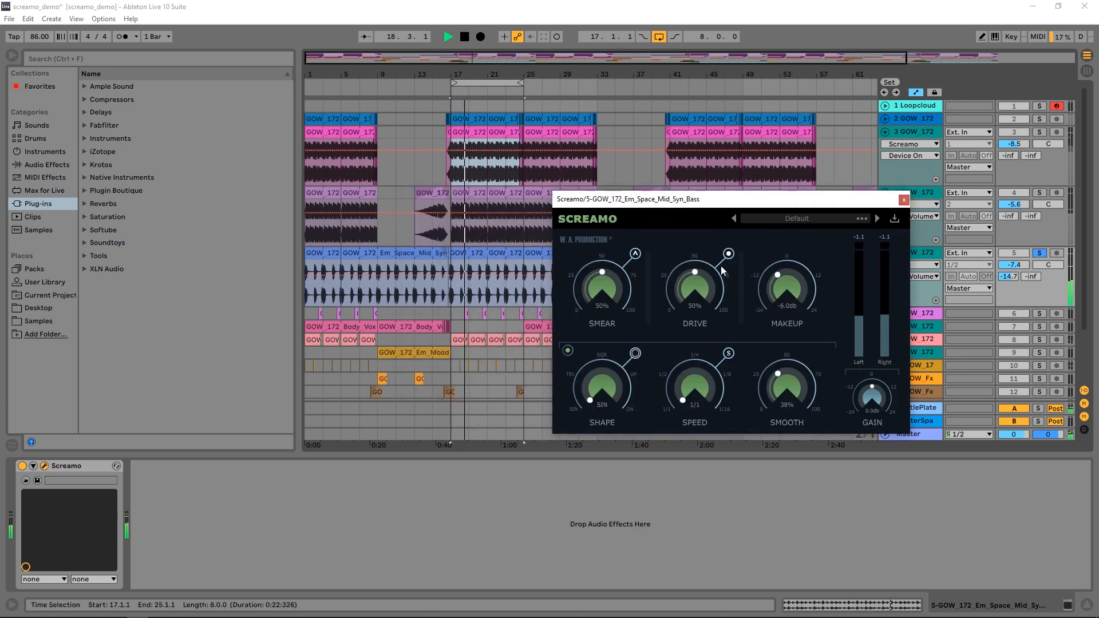
Step: Compare the looping bass with Screamo bypassed and switched back on, and stop playback
click(582, 218)
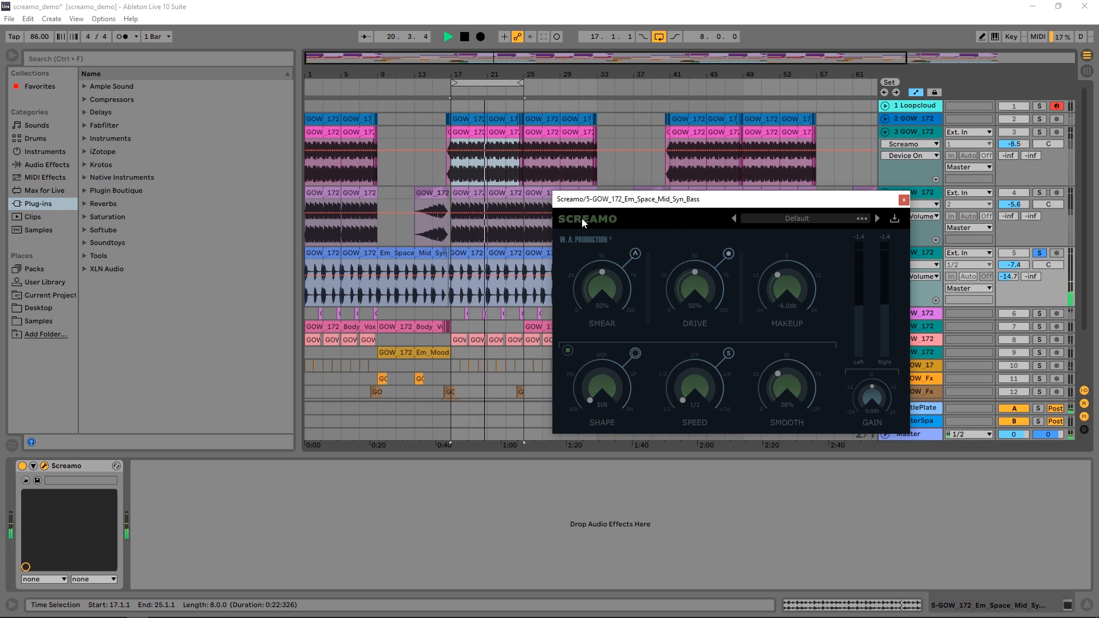
click(582, 218)
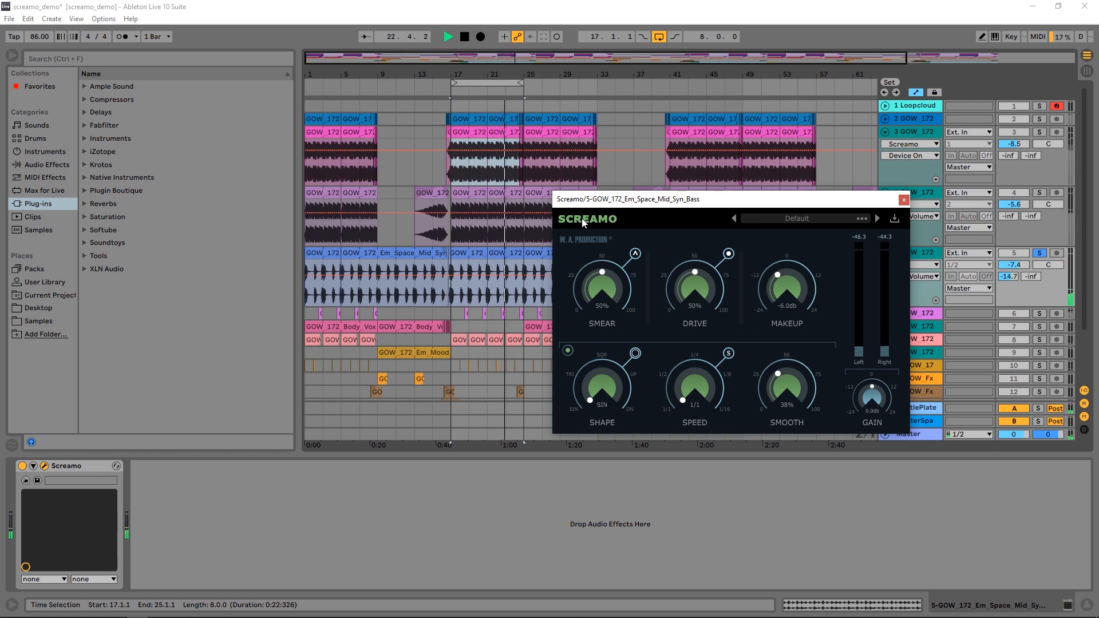
key(space)
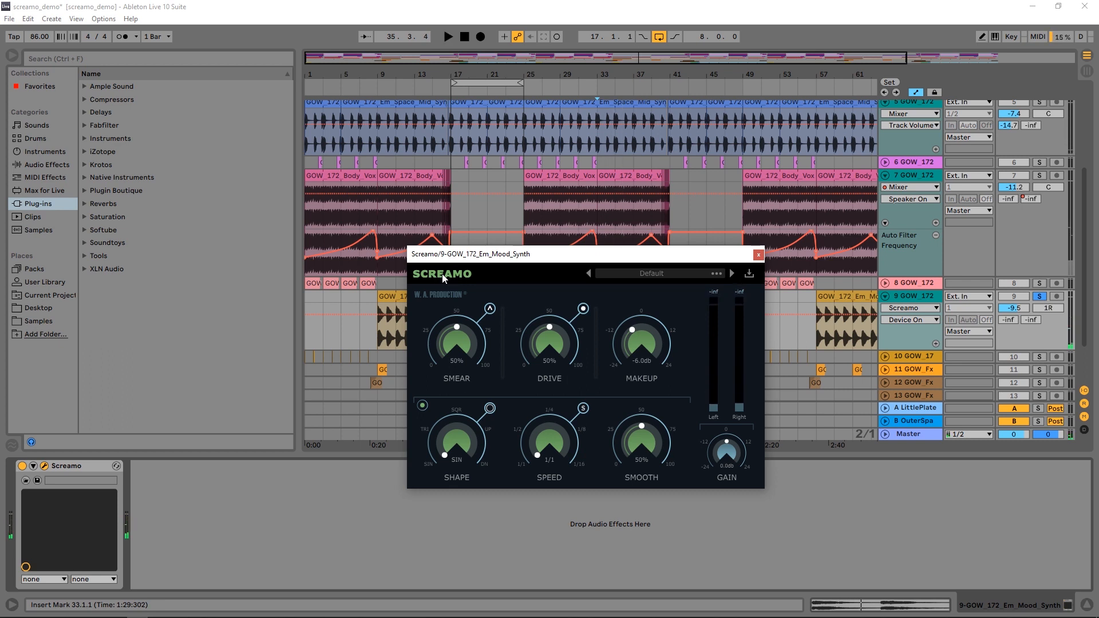
Step: Move the Screamo window off the Em_Mood_Synth clip at bar 33 and audition the clip with Screamo bypassed
drag(497, 256, 292, 179)
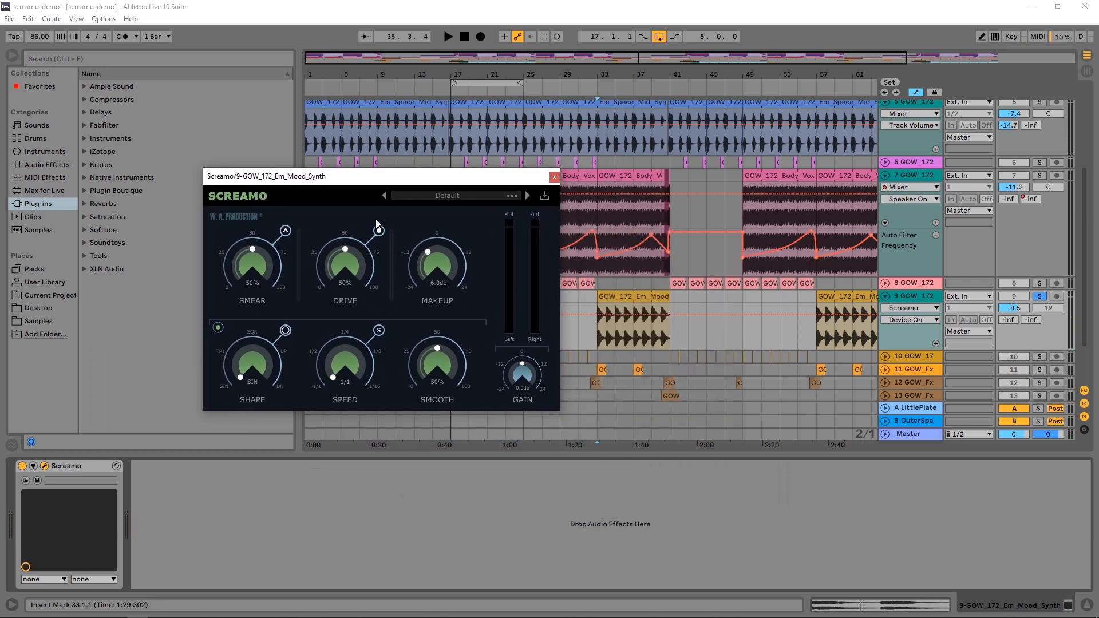
click(236, 199)
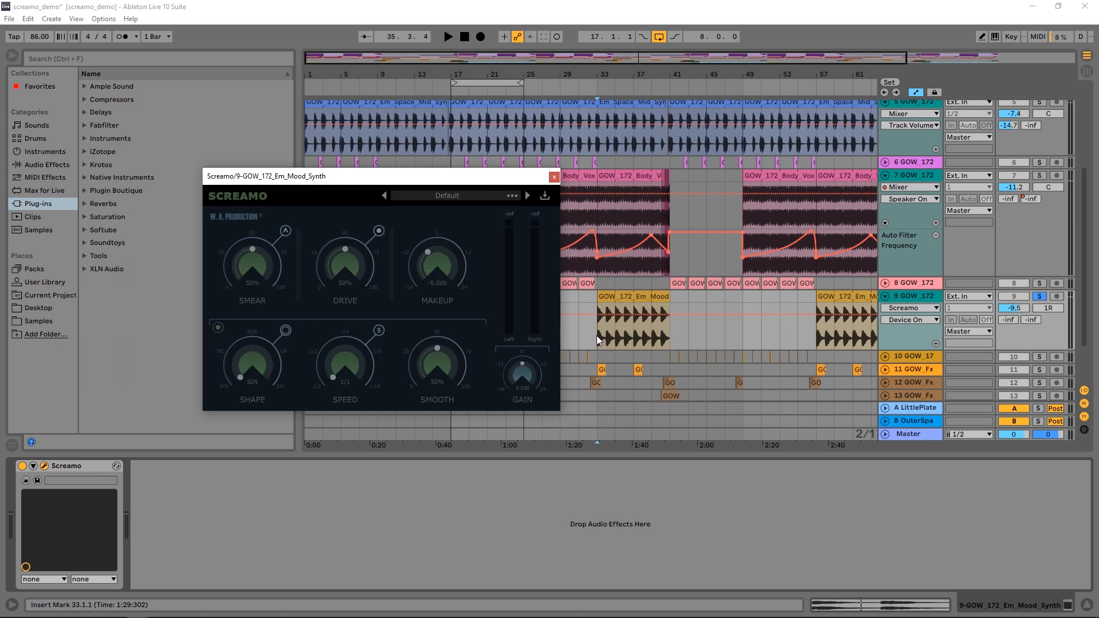
key(space)
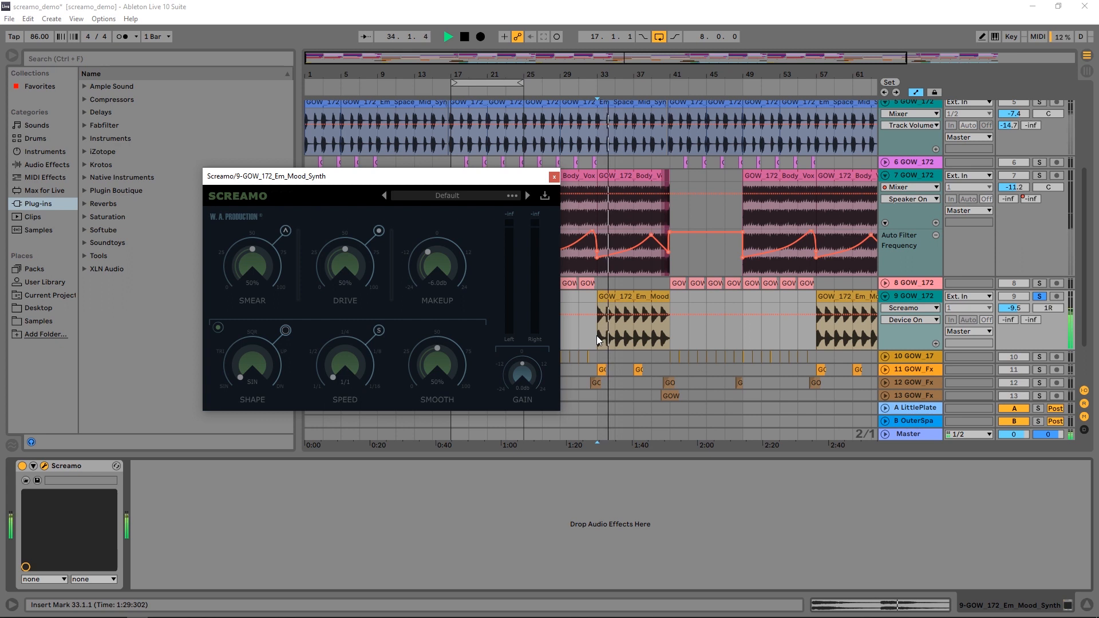
key(space)
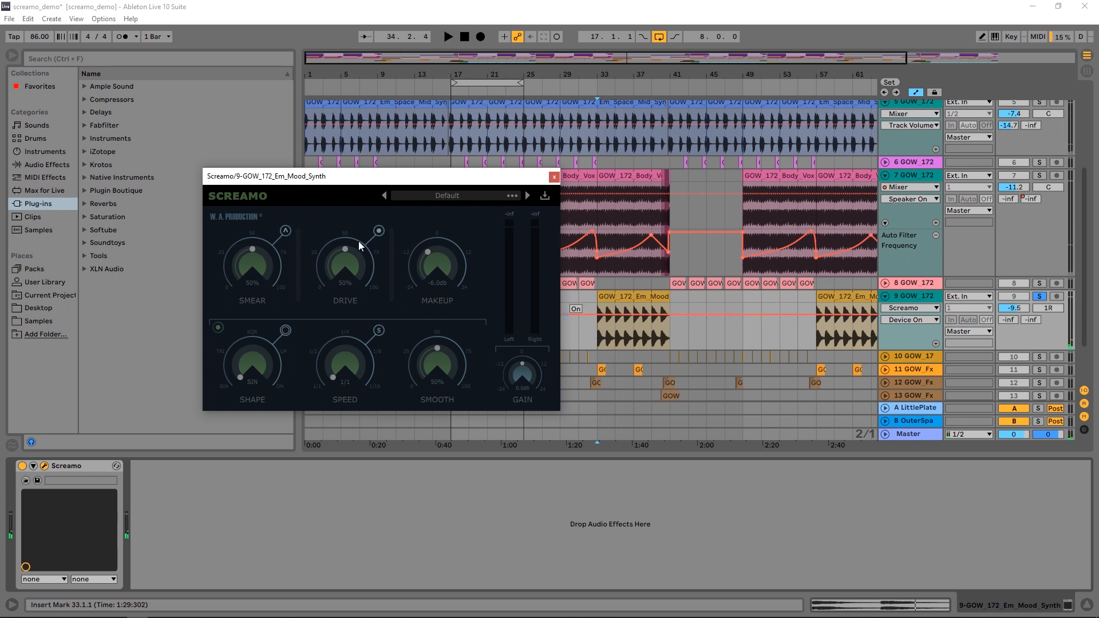
Step: Audition the Em_Mood_Synth clip with Screamo switched back on, stop playback, and move the plug-in window back over the middle of the arrangement
key(space)
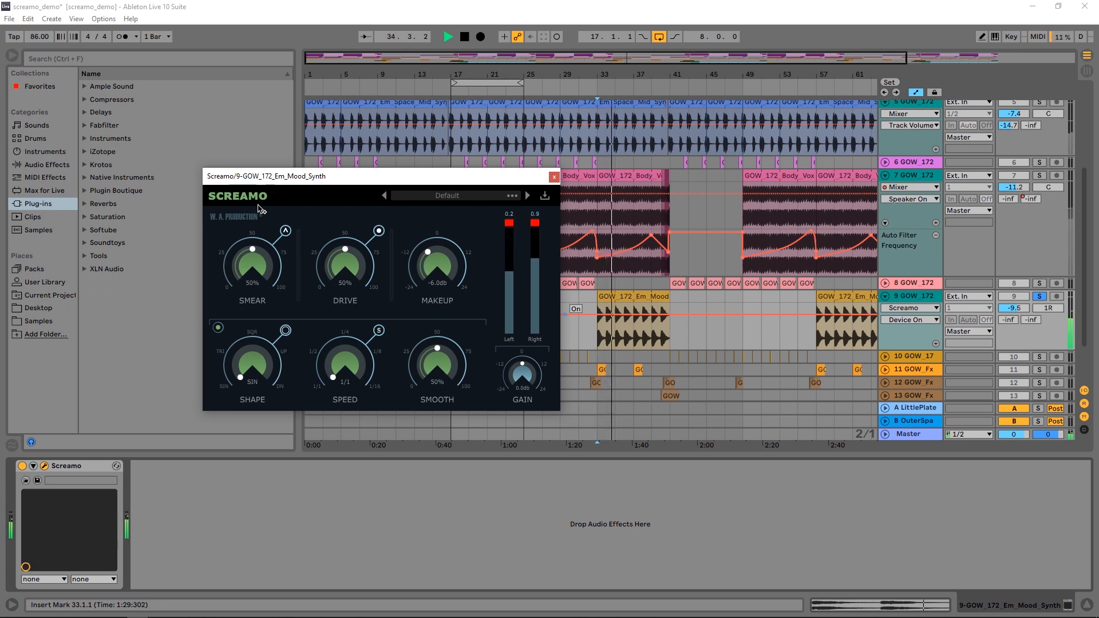
key(space)
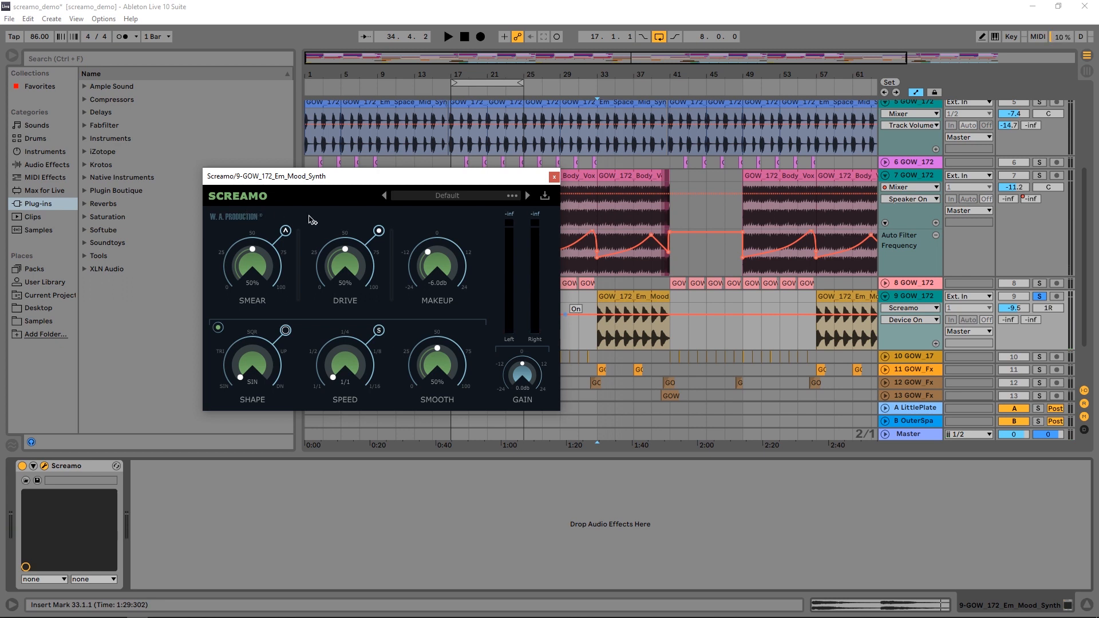
drag(290, 177, 437, 200)
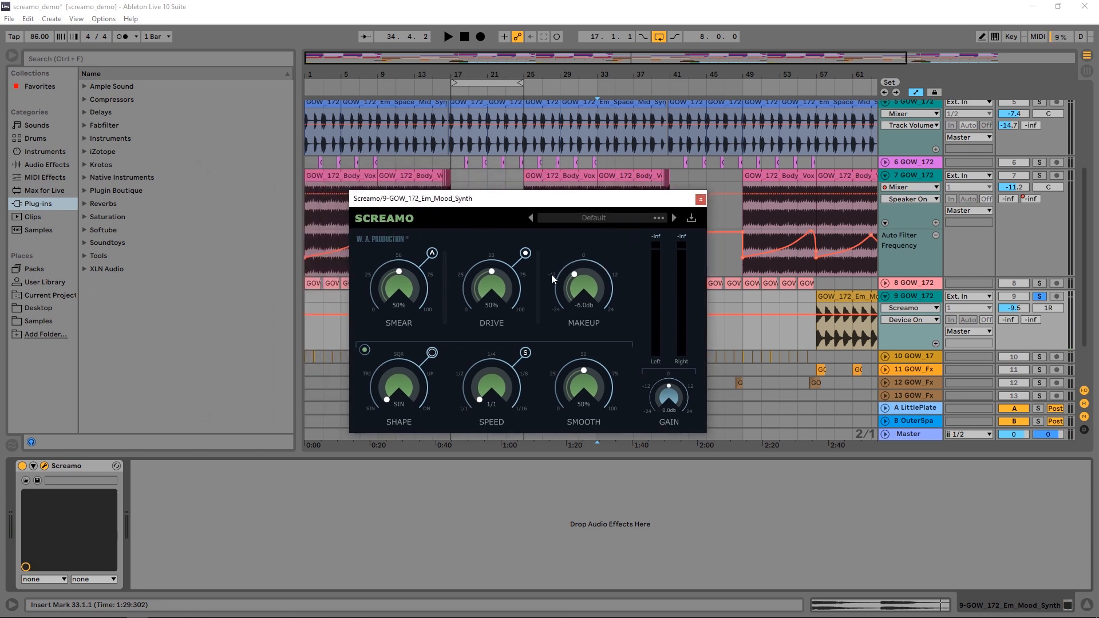